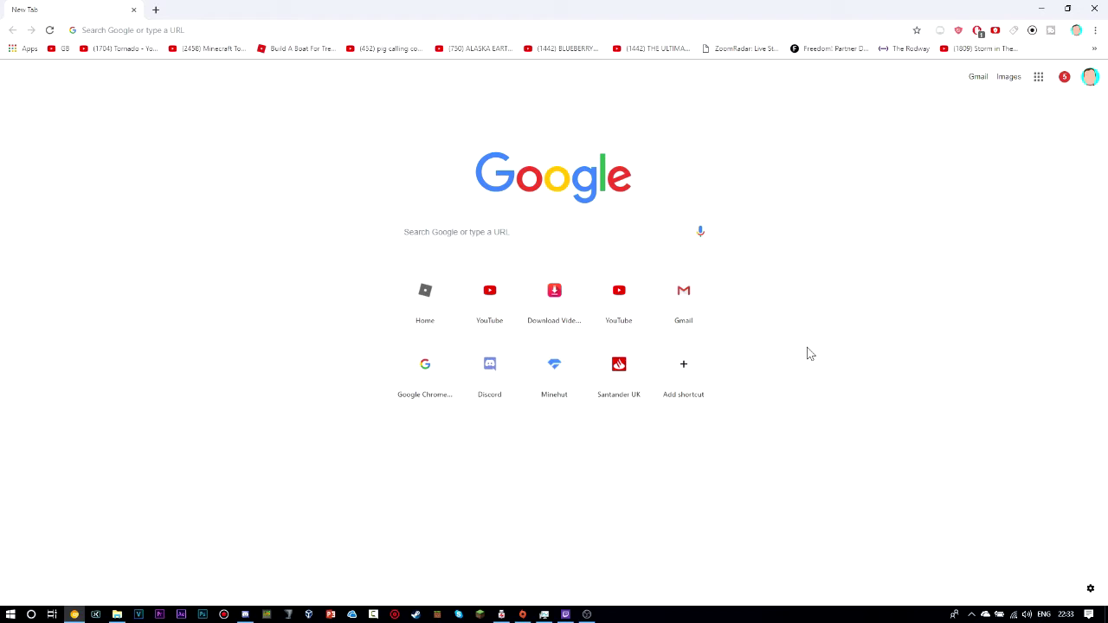
- Switch to the Chrome window showing the Google new-tab page
{"action": "key", "text": "alt+Tab"}
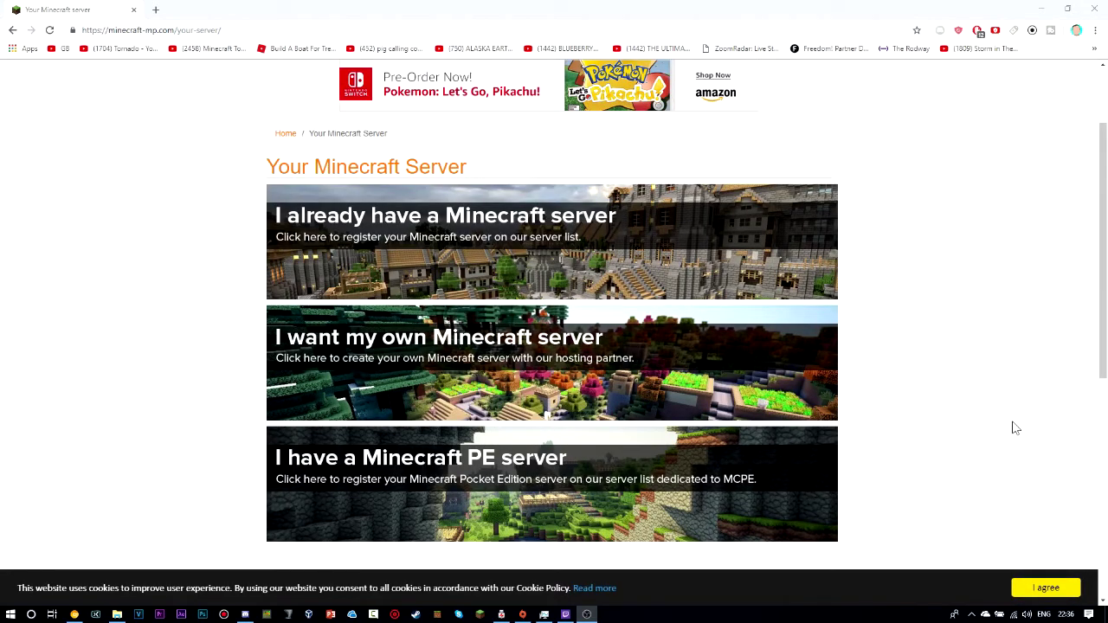
- Accept the cookie notice on the minecraft-mp.com Your Minecraft Server page
{"action": "left_click", "coordinate": [1046, 587]}
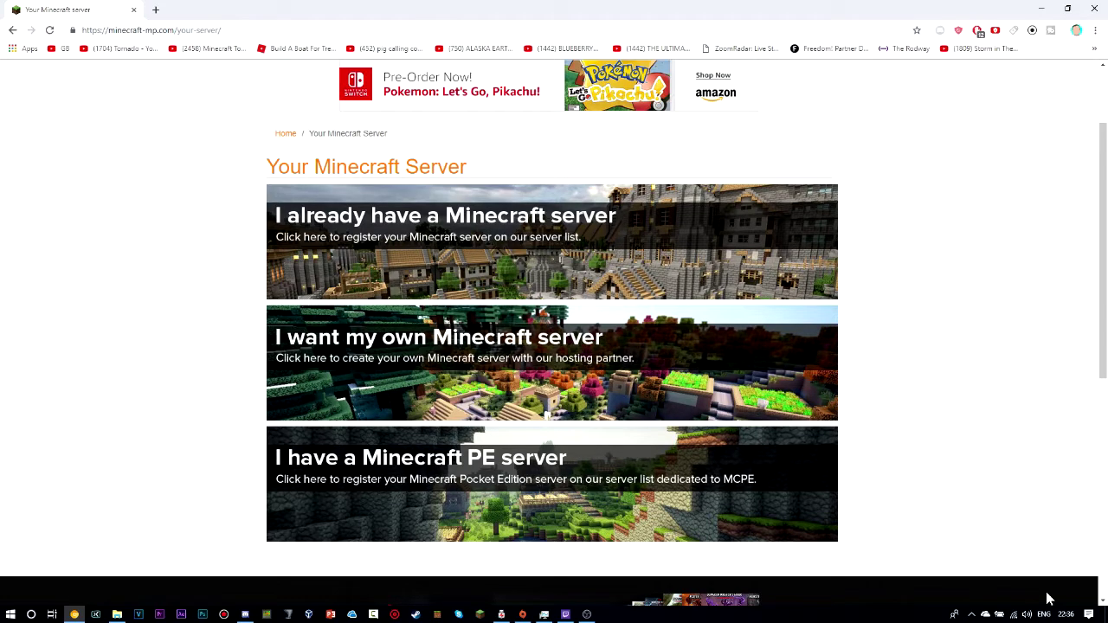
{"action": "scroll", "coordinate": [838, 258], "scroll_direction": "up", "scroll_amount": 2}
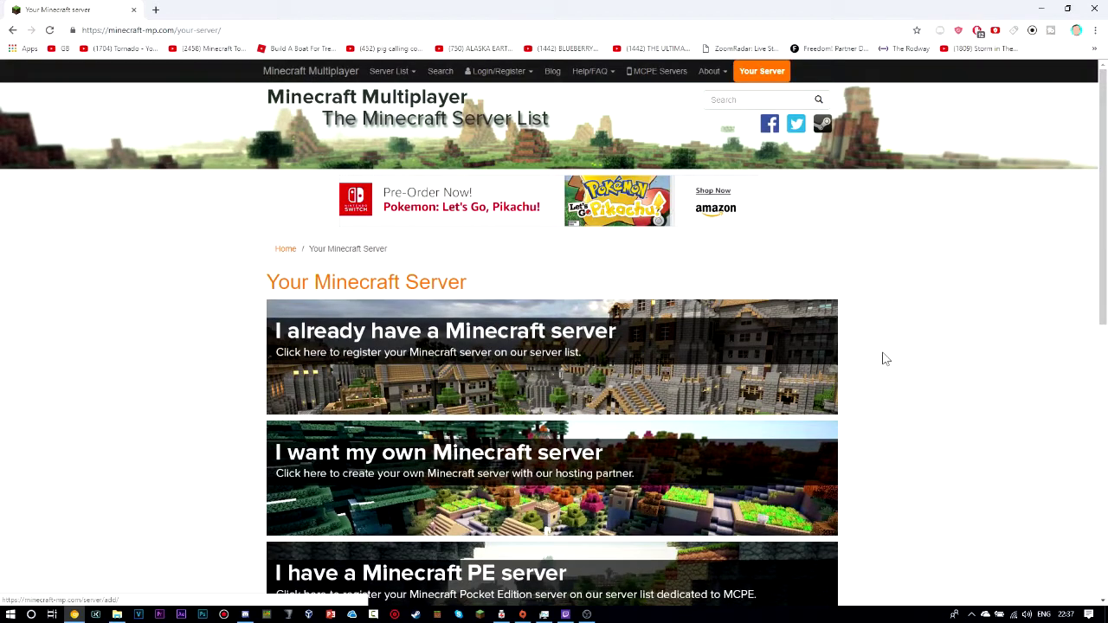